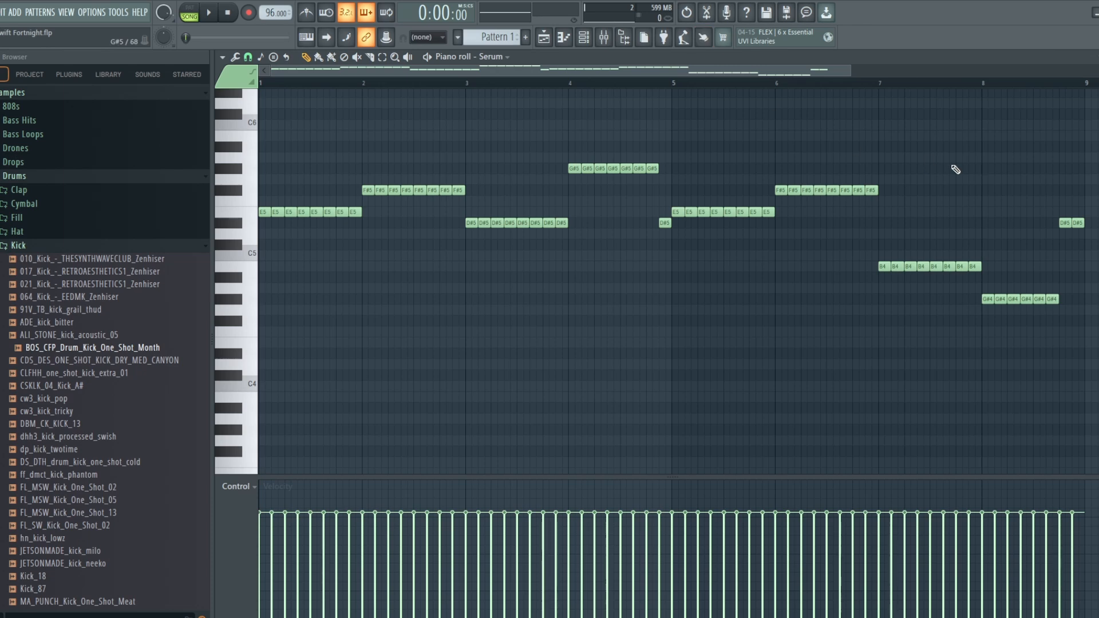
Step: Open the Serum channel's synth from the channel rack and audition Pattern 1 in pattern mode
{"action": "left_click", "coordinate": [586, 39]}
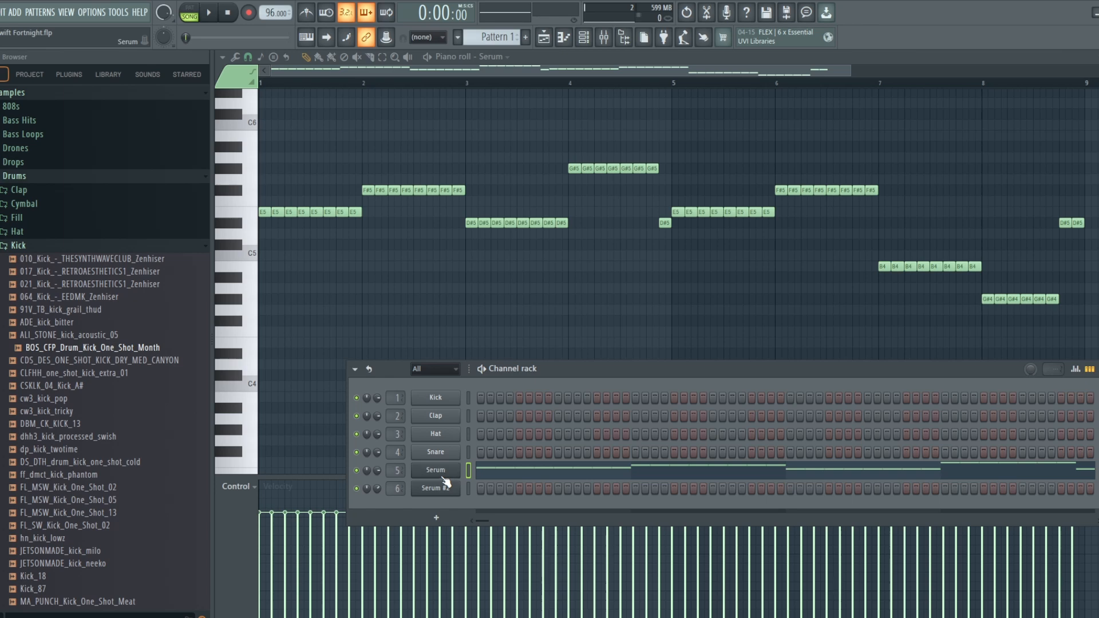
{"action": "left_click", "coordinate": [443, 477]}
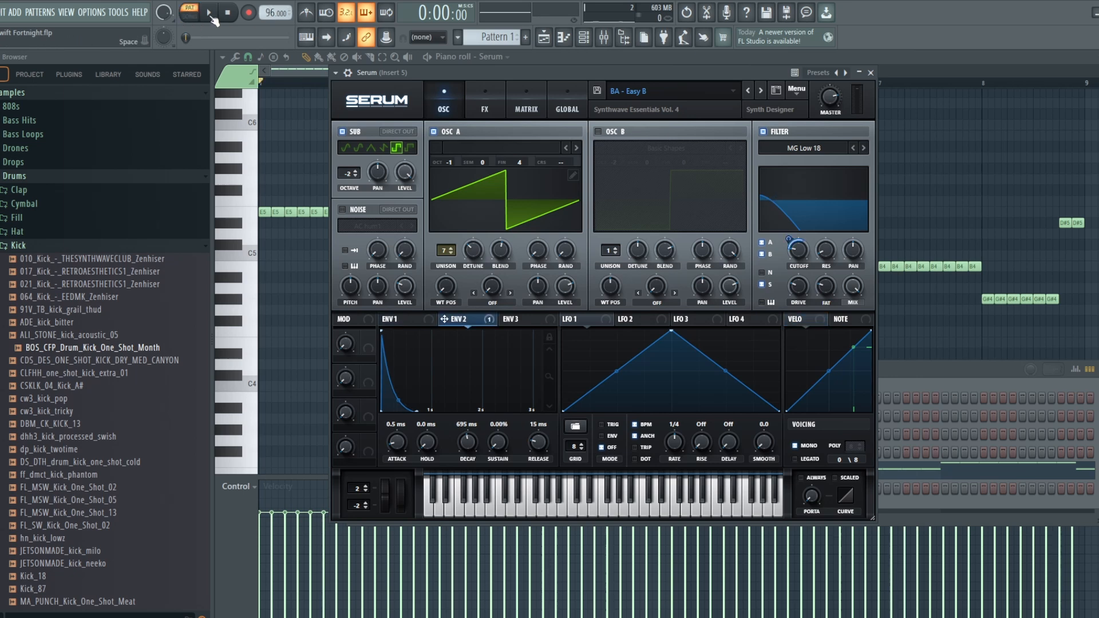
{"action": "left_click", "coordinate": [209, 12]}
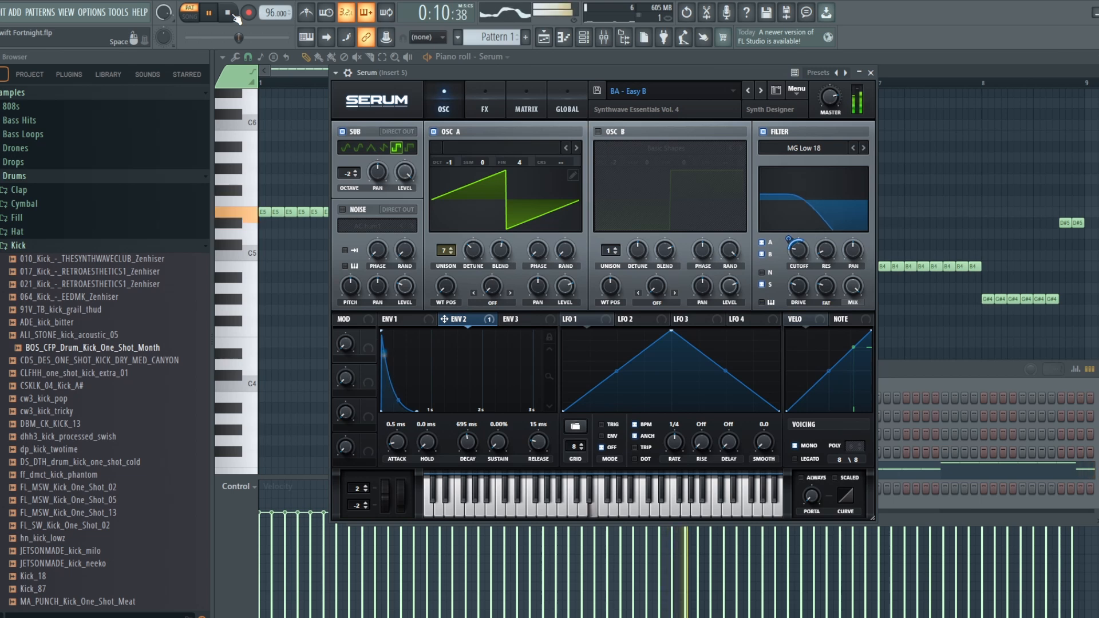
{"action": "left_click", "coordinate": [234, 17]}
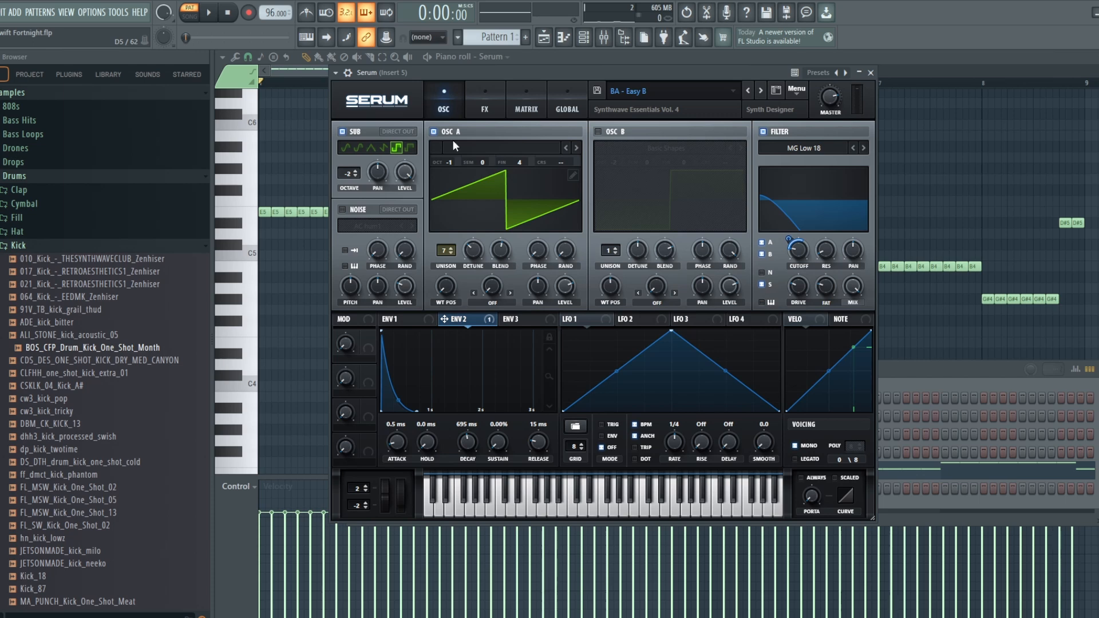
Step: Audition the bass pattern with oscillator A off and on, and with the sub oscillator off and on
{"action": "left_click", "coordinate": [216, 14]}
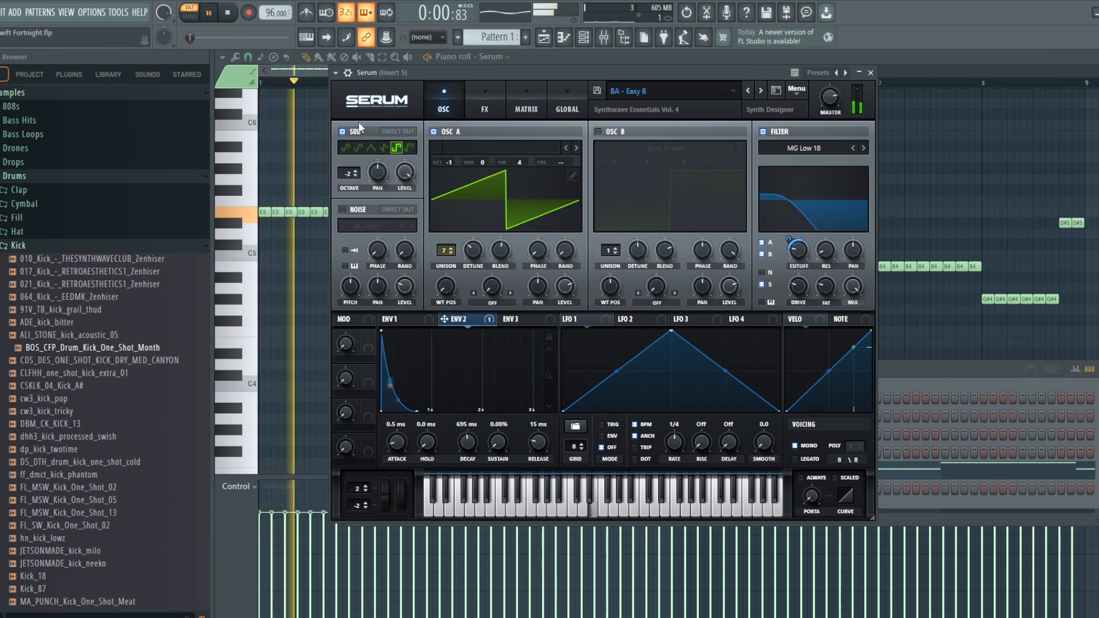
{"action": "left_click", "coordinate": [433, 131]}
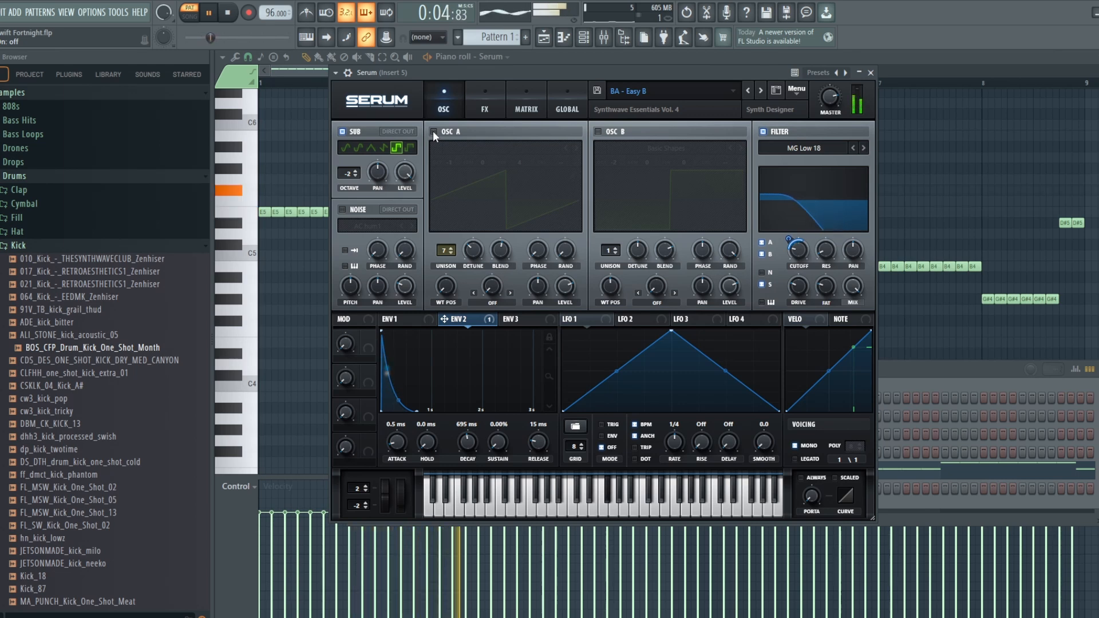
{"action": "left_click", "coordinate": [433, 130]}
{"action": "left_click", "coordinate": [343, 131]}
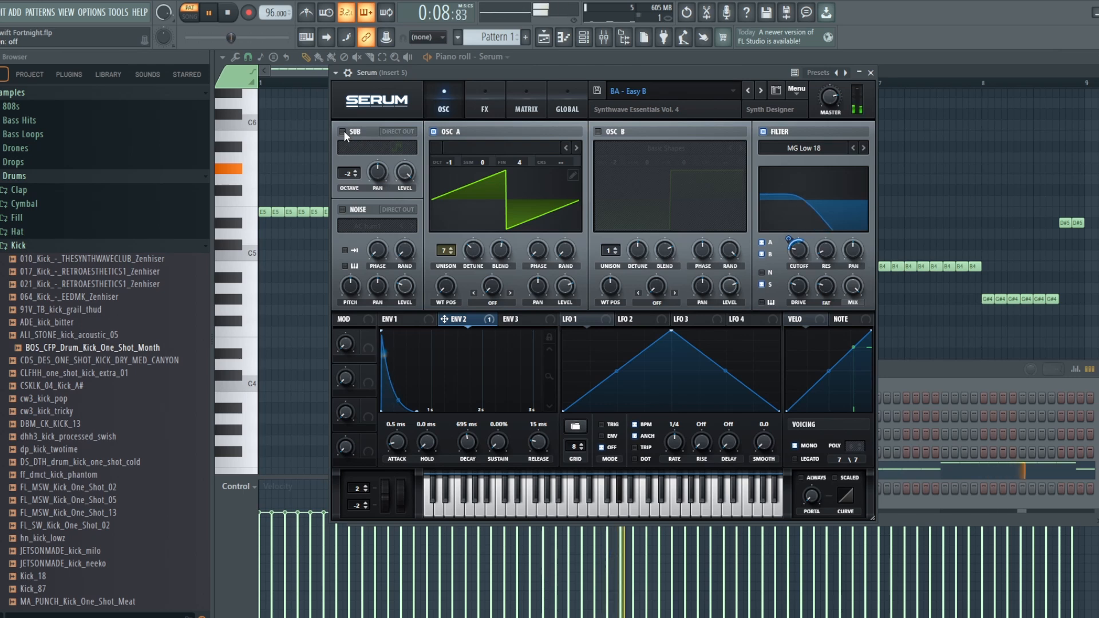
{"action": "left_click", "coordinate": [343, 131]}
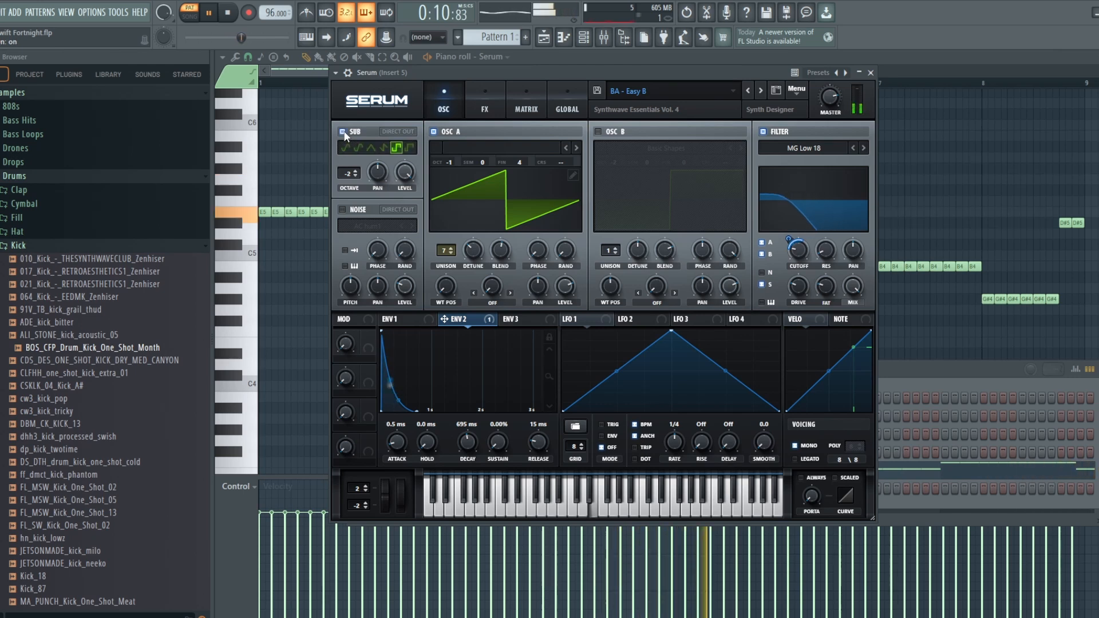
{"action": "left_click", "coordinate": [229, 17]}
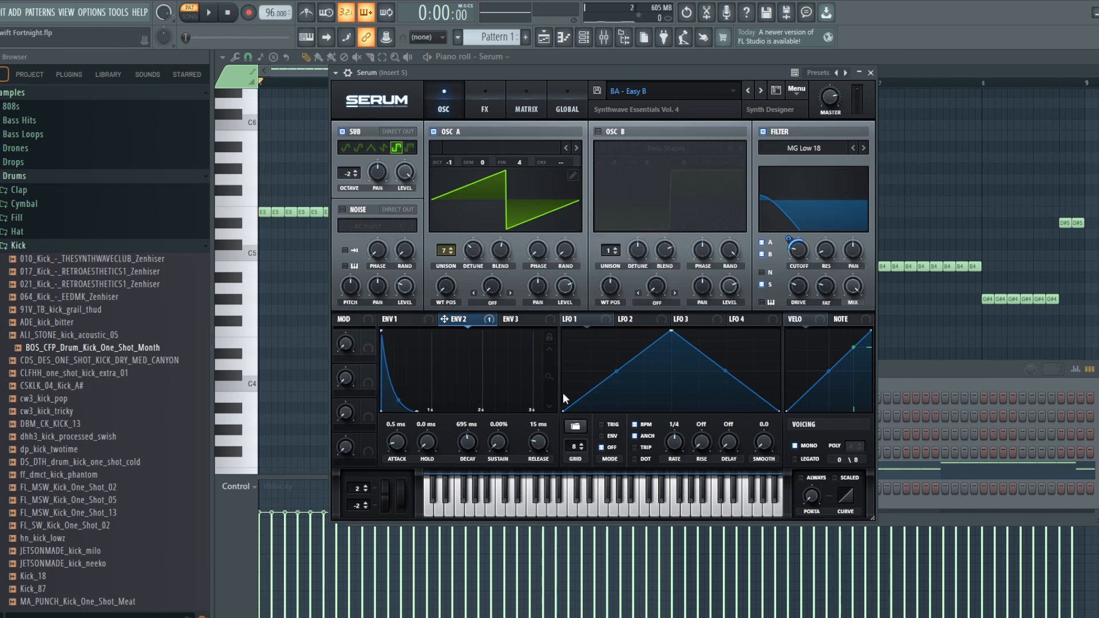
Step: Examine the envelope 1 and envelope 2 settings of the bass patch and play the pattern briefly
{"action": "left_click", "coordinate": [411, 320]}
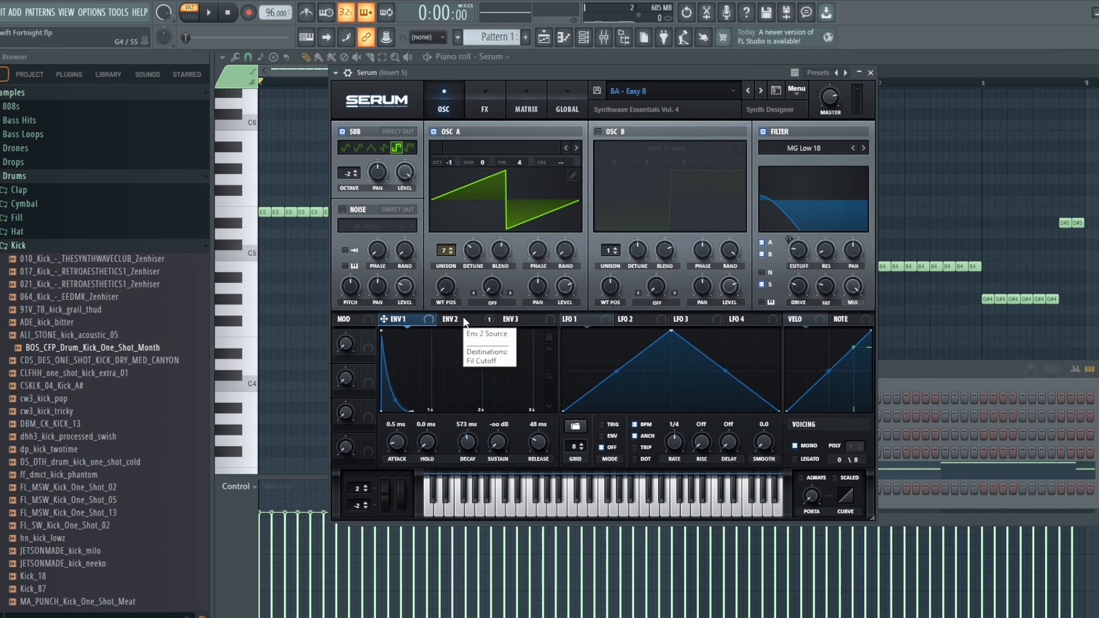
{"action": "left_click", "coordinate": [414, 322]}
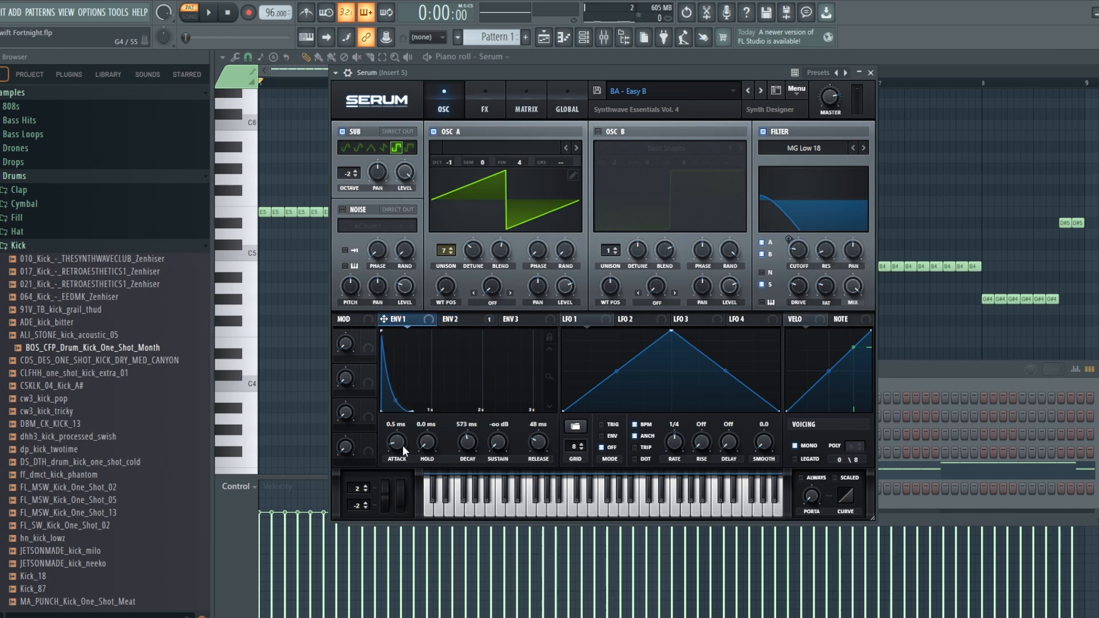
{"action": "left_click", "coordinate": [481, 321]}
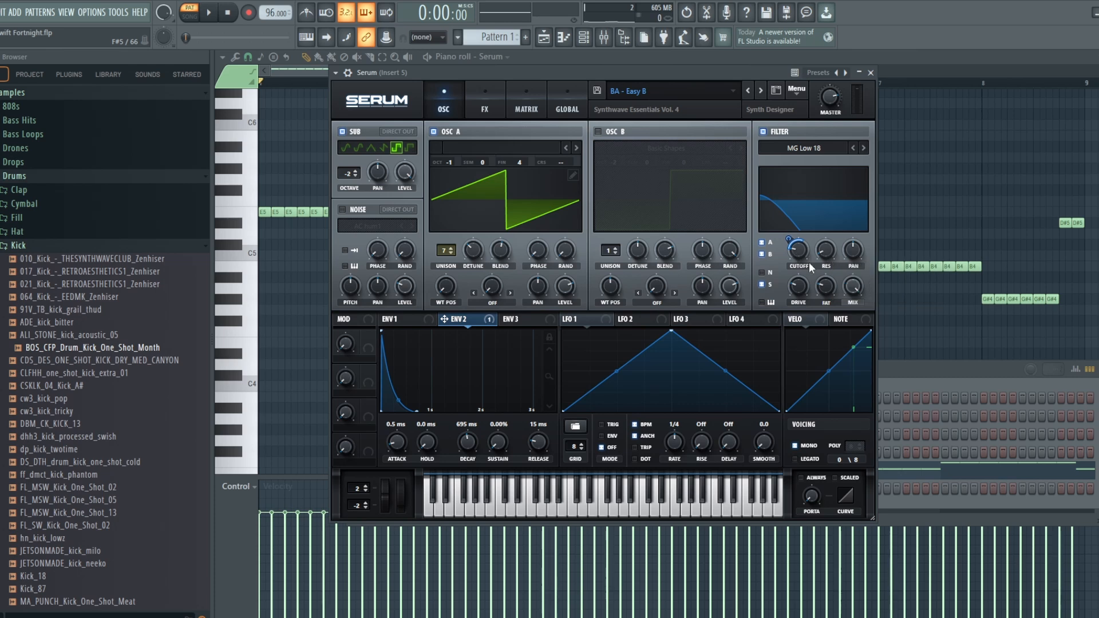
{"action": "left_click", "coordinate": [209, 13]}
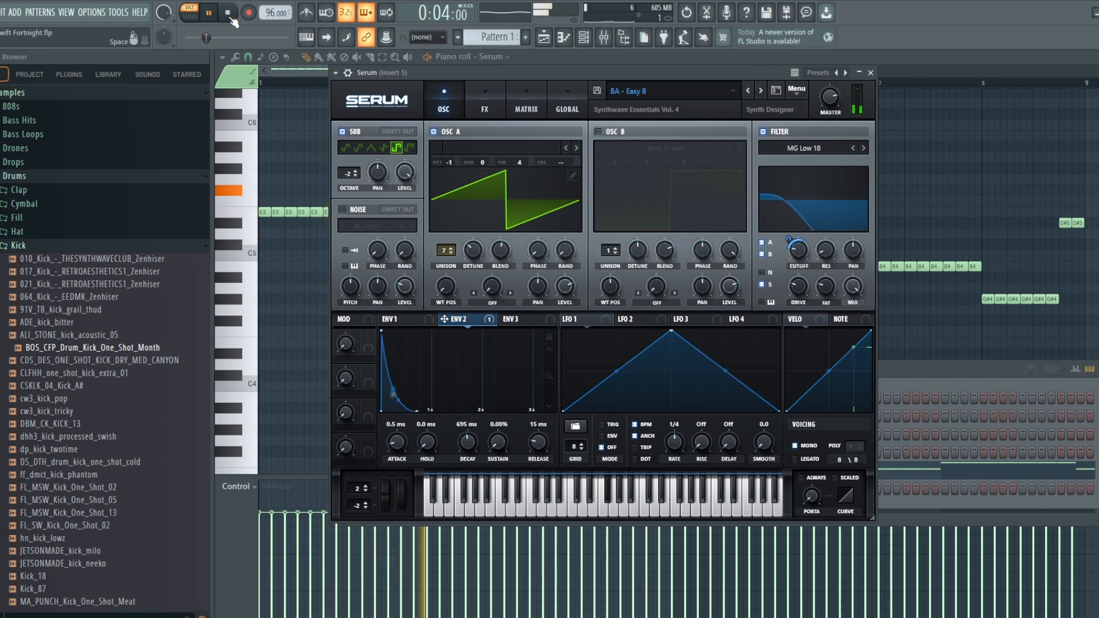
{"action": "left_click", "coordinate": [229, 15]}
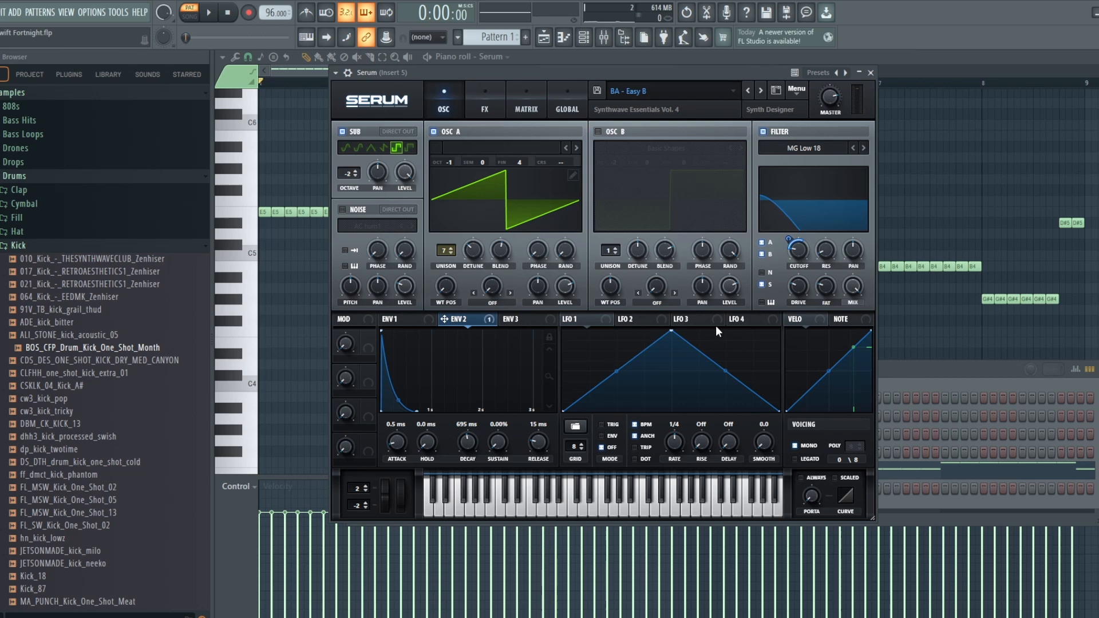
Step: Adjust the Env 2 modulation amount on the filter cutoff to 41 while the bass pattern plays, and stop playback
{"action": "left_click", "coordinate": [210, 18]}
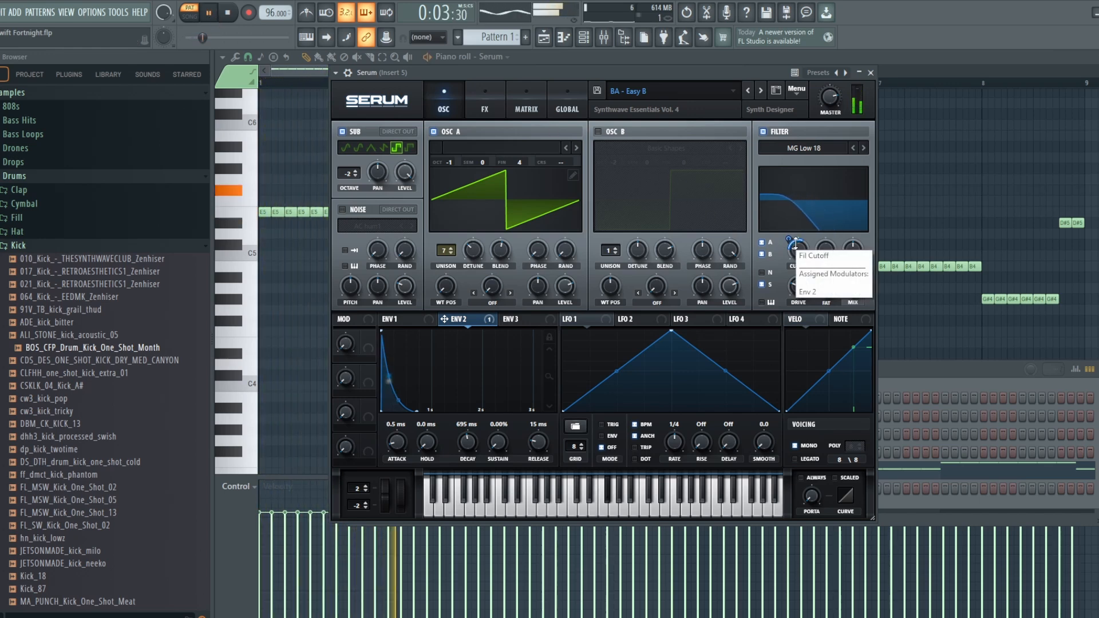
{"action": "left_click_drag", "start_coordinate": [796, 241], "coordinate": [796, 239]}
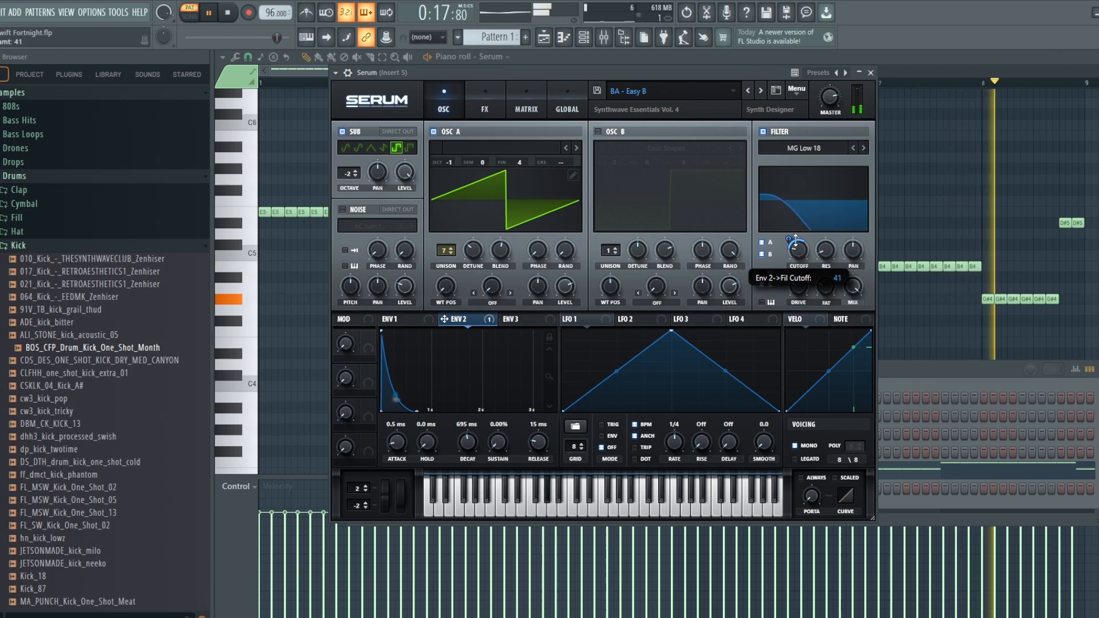
{"action": "left_click", "coordinate": [229, 13]}
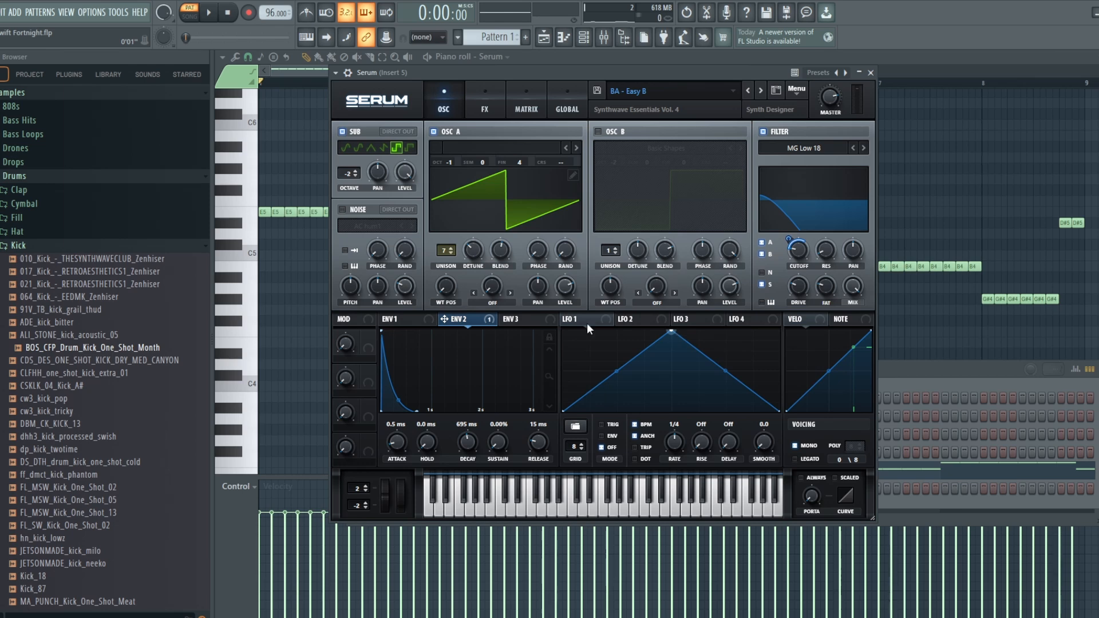
Step: Review the chorus effect of the bass patch, and set playback to song mode in the playlist view
{"action": "left_click", "coordinate": [484, 106]}
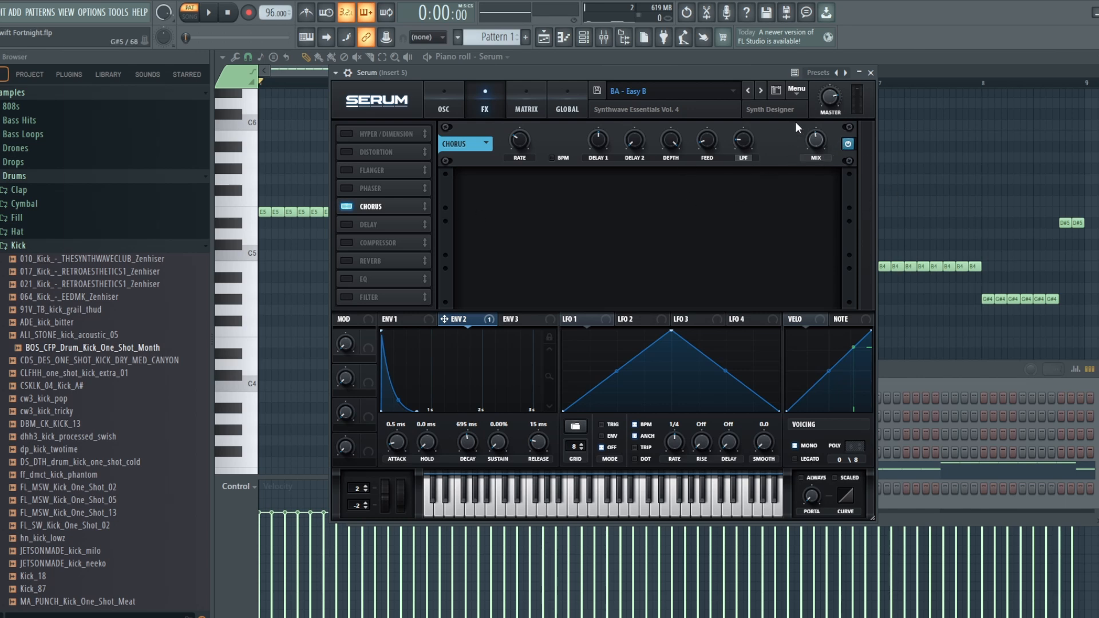
{"action": "left_click", "coordinate": [464, 102]}
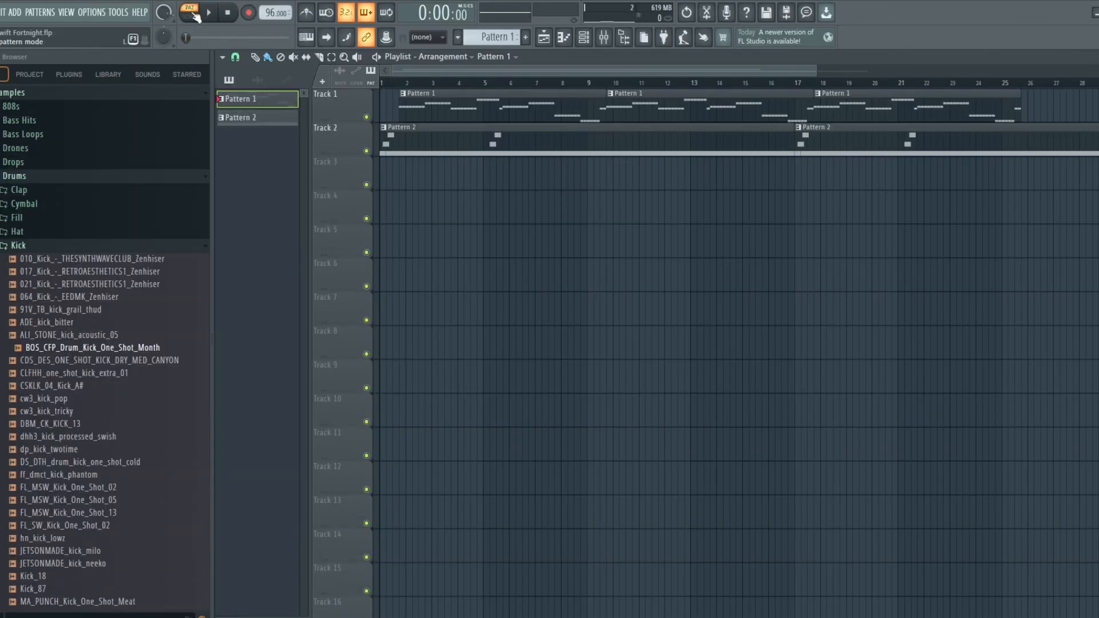
{"action": "left_click", "coordinate": [195, 16]}
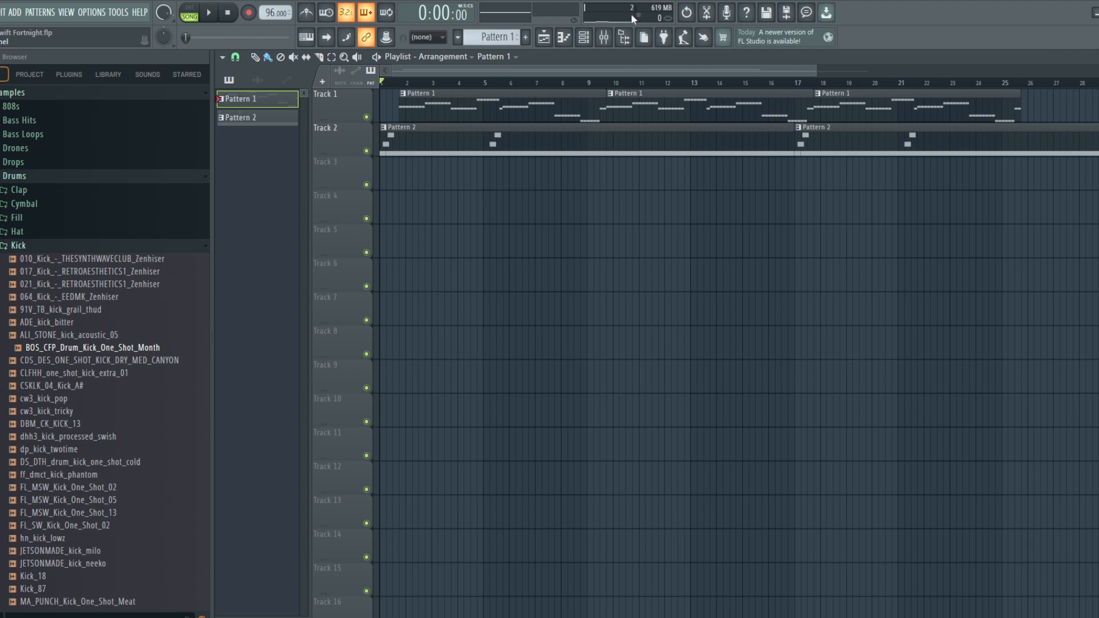
Step: Open the Serum #2 synth with Pattern 2 selected and audition it in pattern mode
{"action": "left_click", "coordinate": [583, 37]}
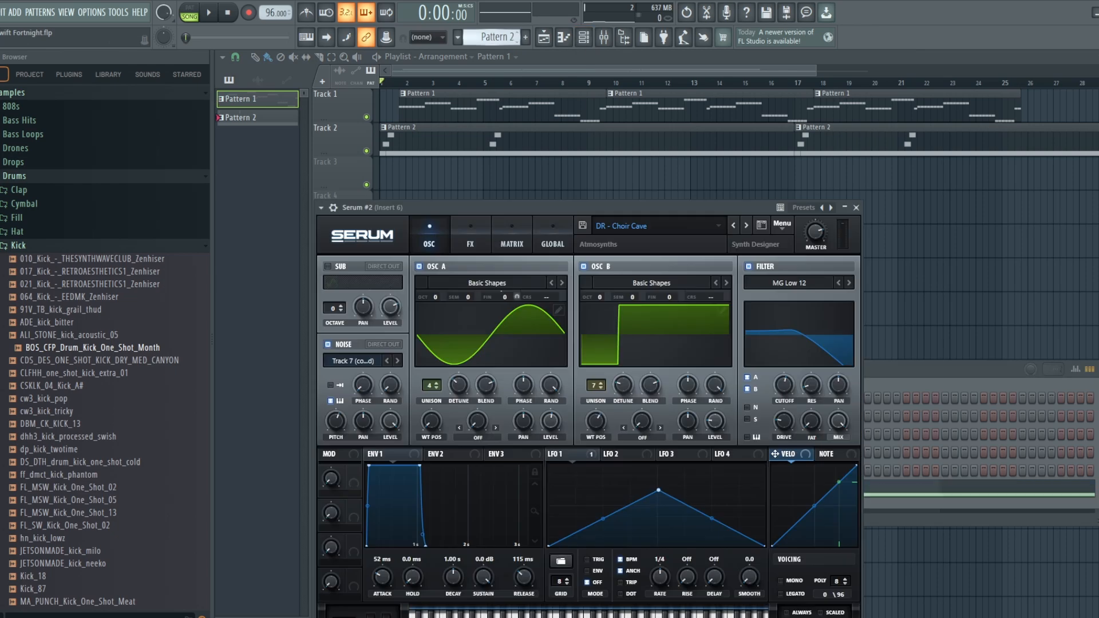
{"action": "left_click_drag", "start_coordinate": [523, 200], "coordinate": [525, 141]}
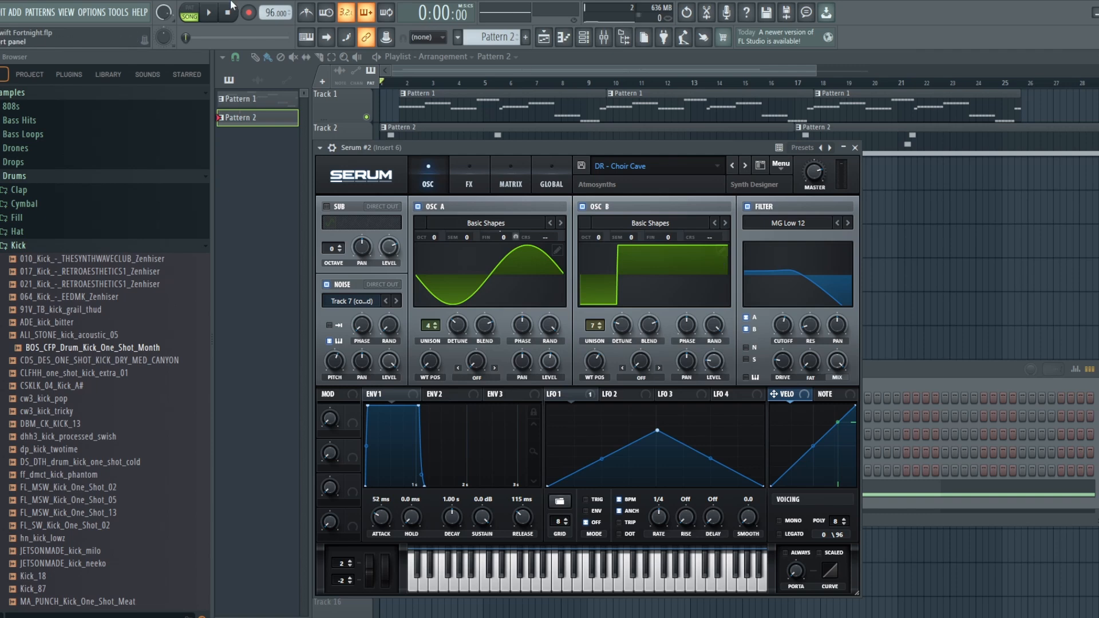
{"action": "left_click", "coordinate": [193, 7]}
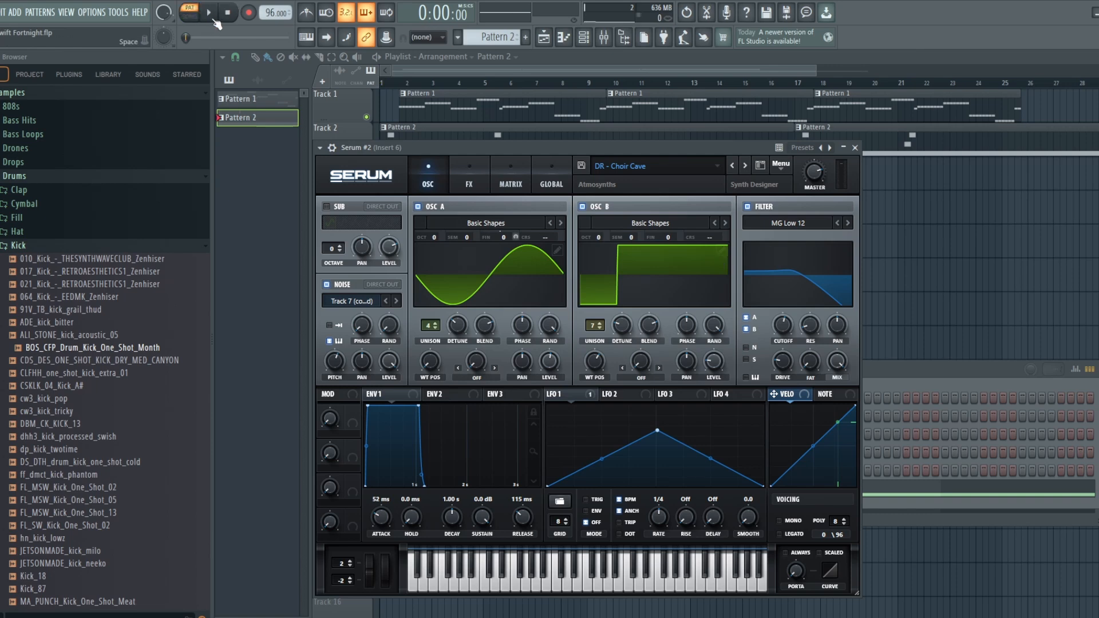
{"action": "left_click", "coordinate": [209, 13]}
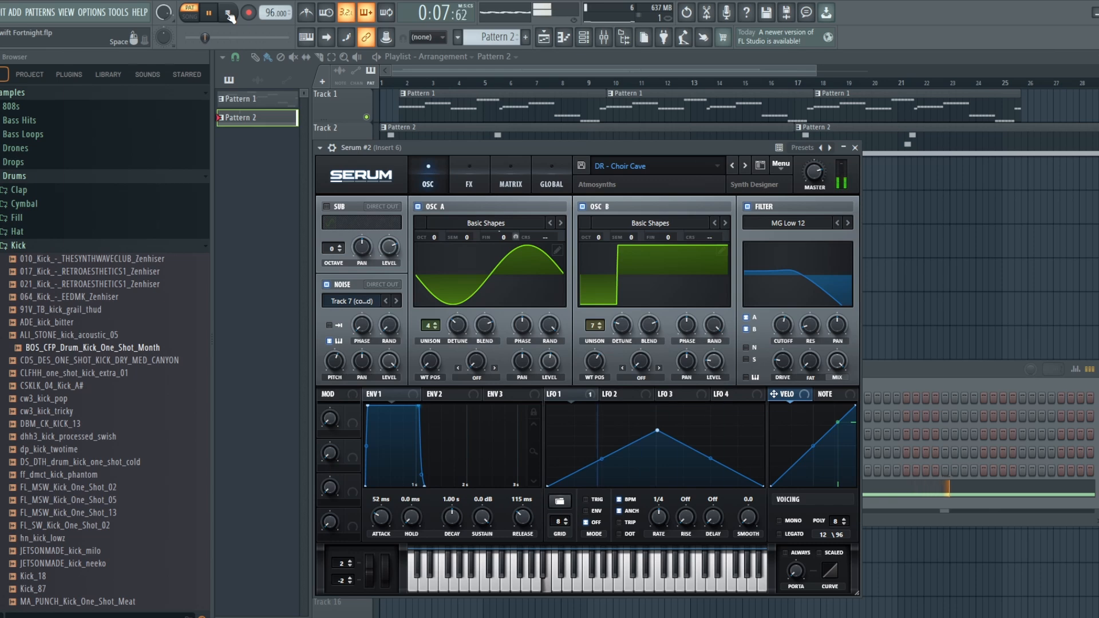
{"action": "left_click", "coordinate": [228, 14]}
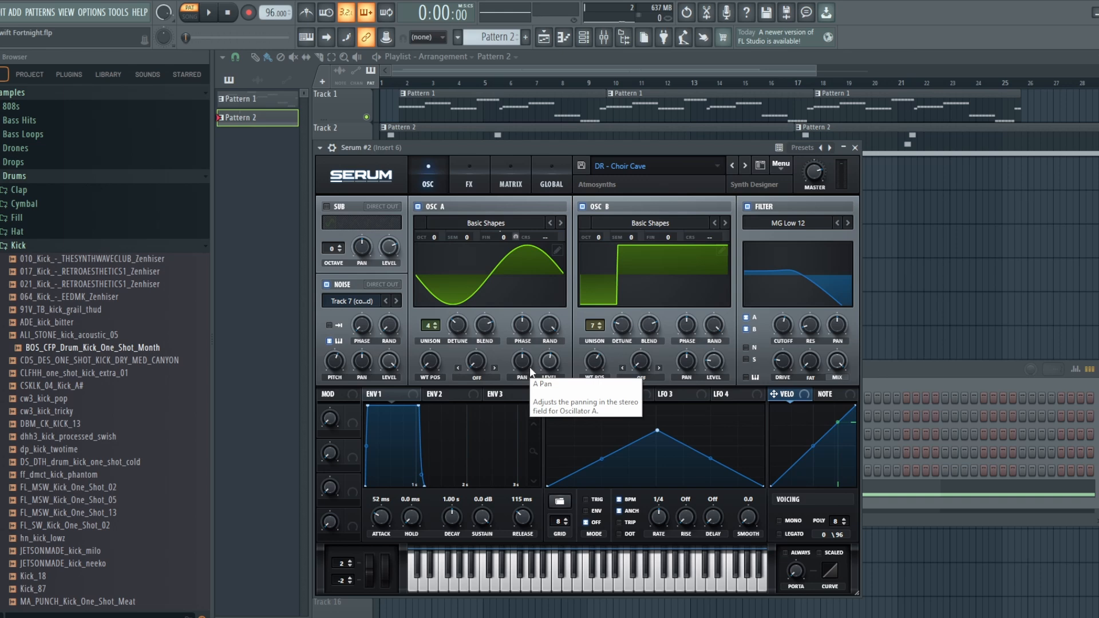
Step: Audition the choir patch from noise alone, adding back oscillator A and oscillator B, and review its delay, reverb and EQ effects
{"action": "left_click", "coordinate": [418, 207]}
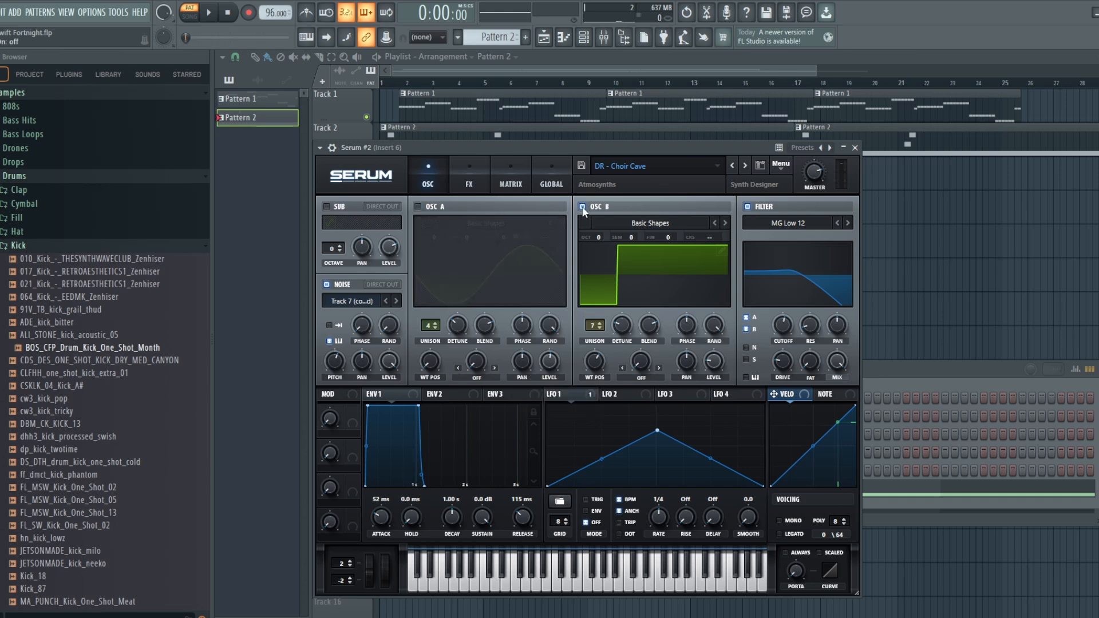
{"action": "left_click", "coordinate": [583, 207]}
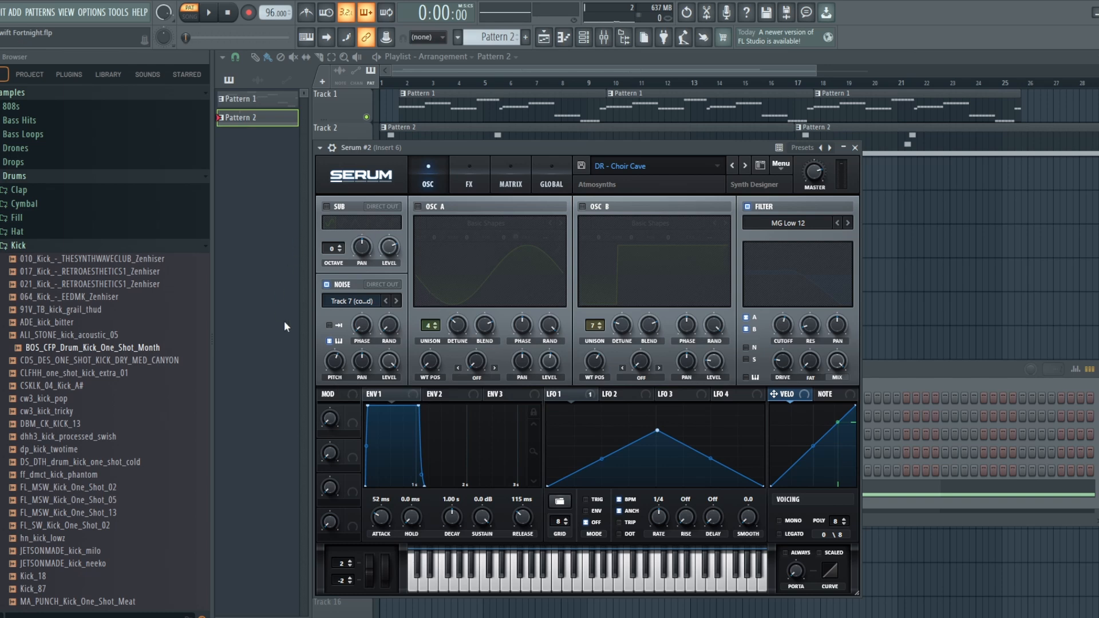
{"action": "left_click", "coordinate": [209, 16]}
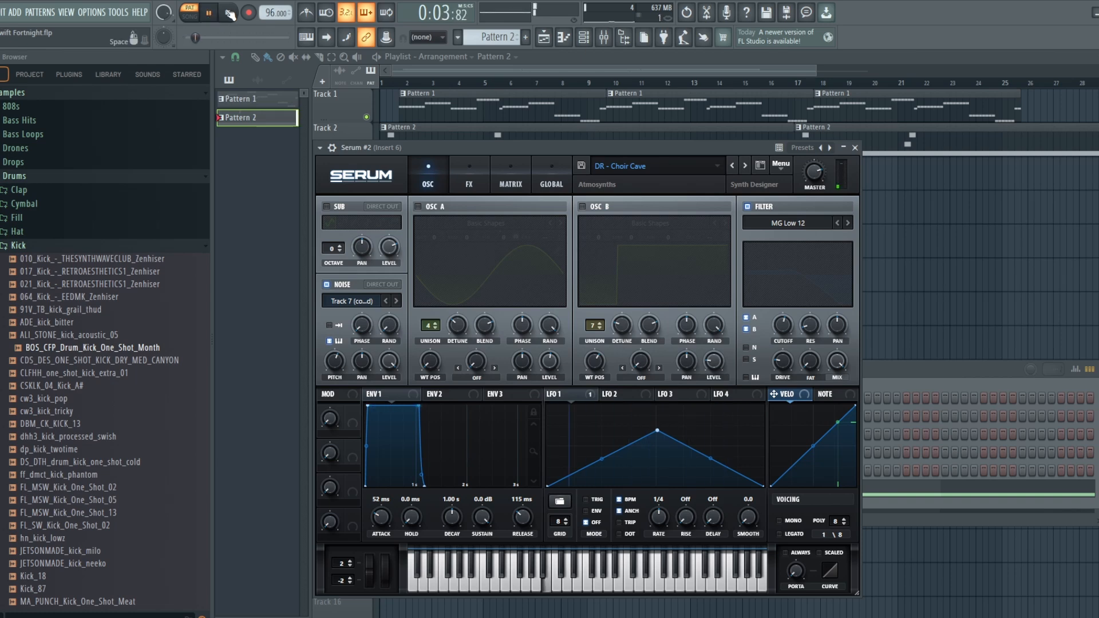
{"action": "left_click", "coordinate": [419, 207]}
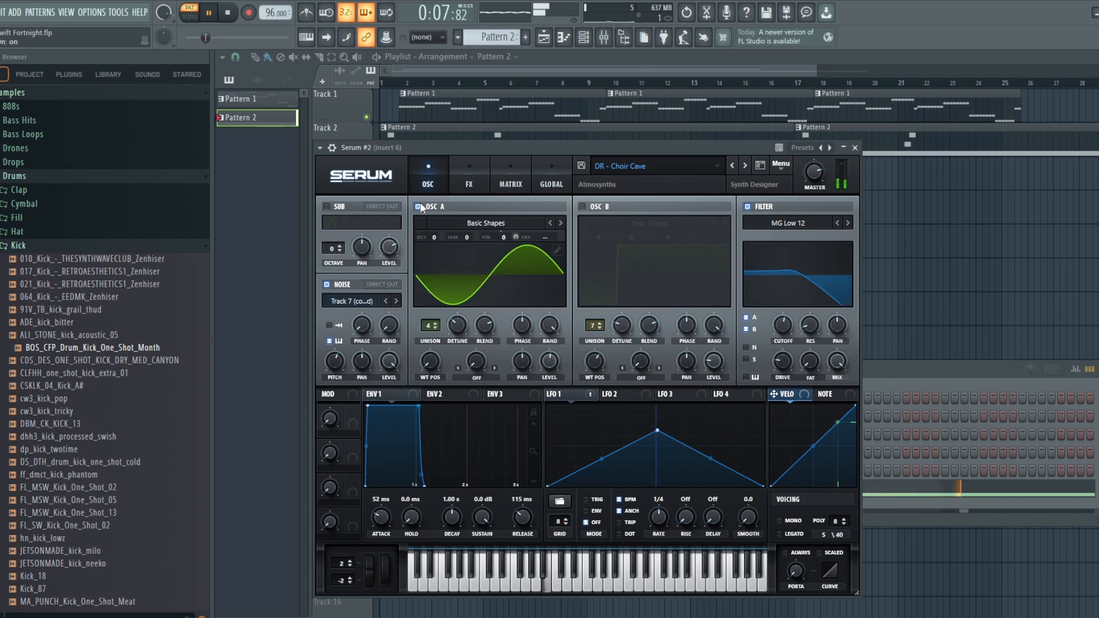
{"action": "left_click", "coordinate": [583, 208]}
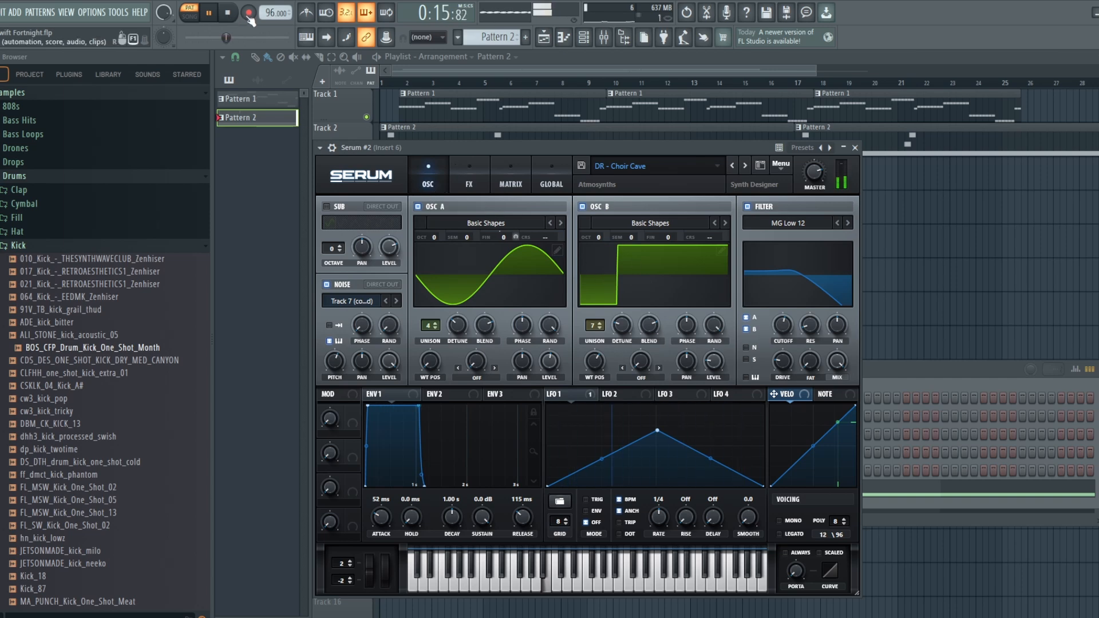
{"action": "left_click", "coordinate": [228, 13]}
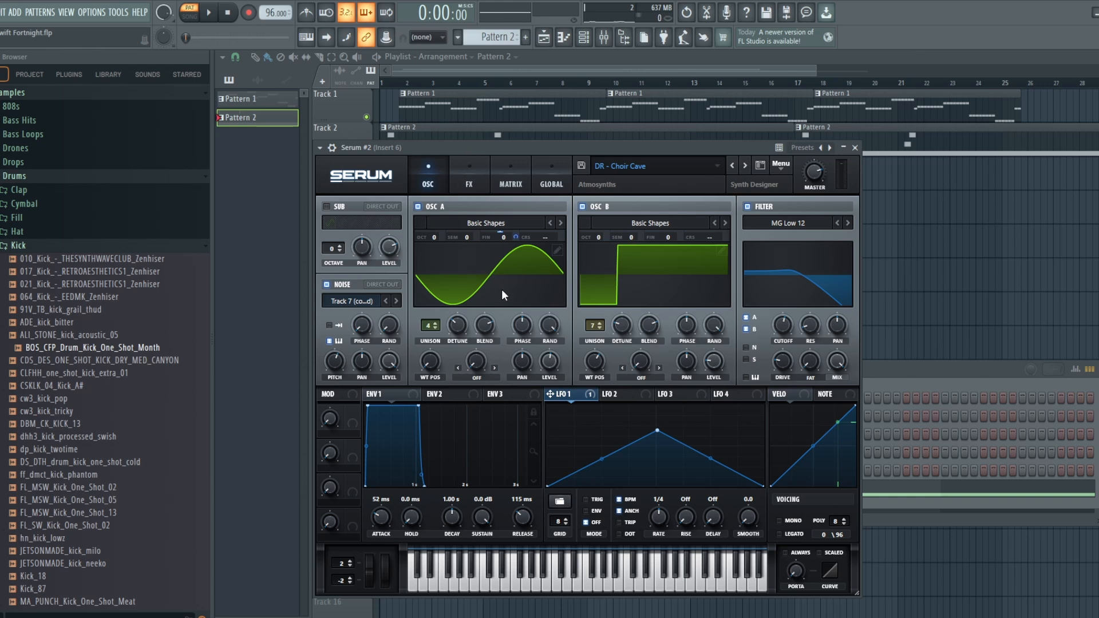
{"action": "left_click", "coordinate": [465, 183]}
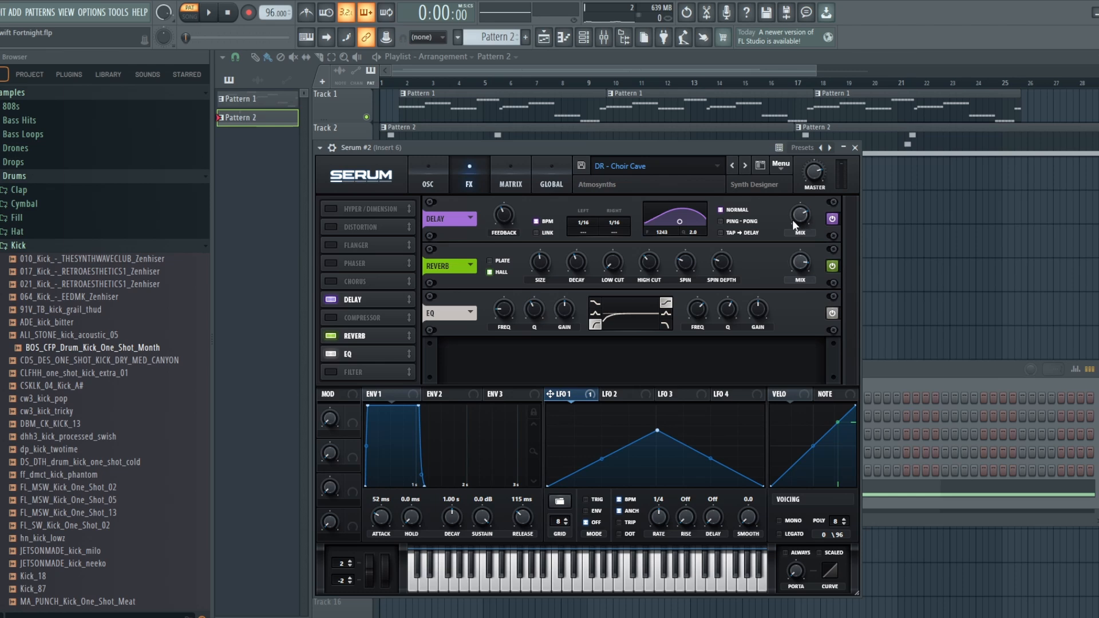
{"action": "left_click", "coordinate": [426, 183]}
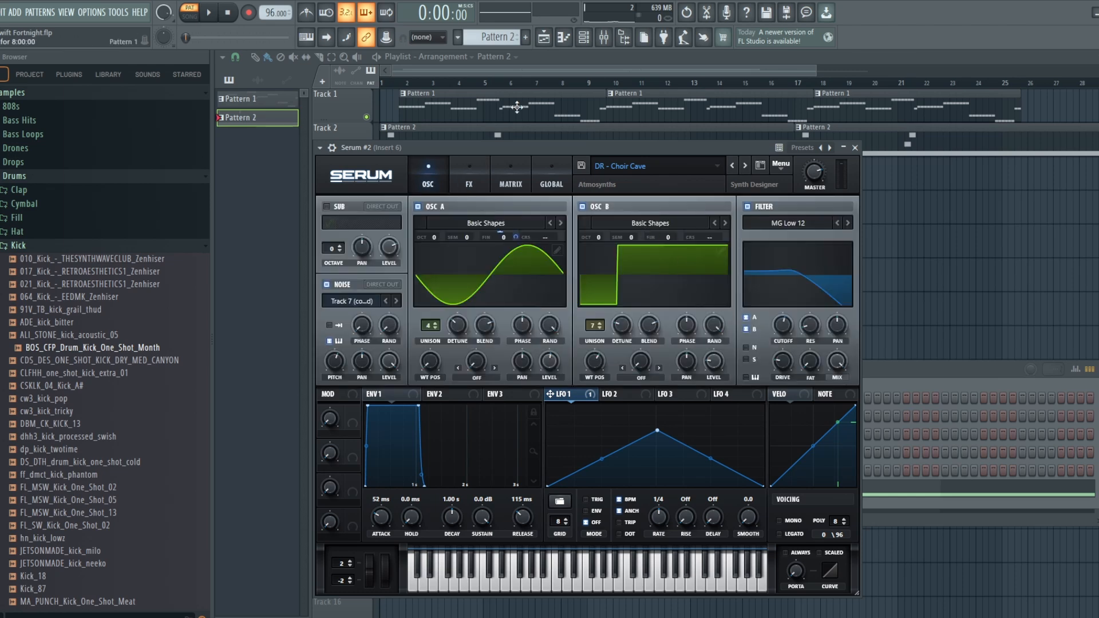
Step: Open Pattern 2 in the piano roll, show its notes from bar 1 and play them briefly
{"action": "left_click", "coordinate": [504, 133]}
{"action": "double_click", "coordinate": [457, 142]}
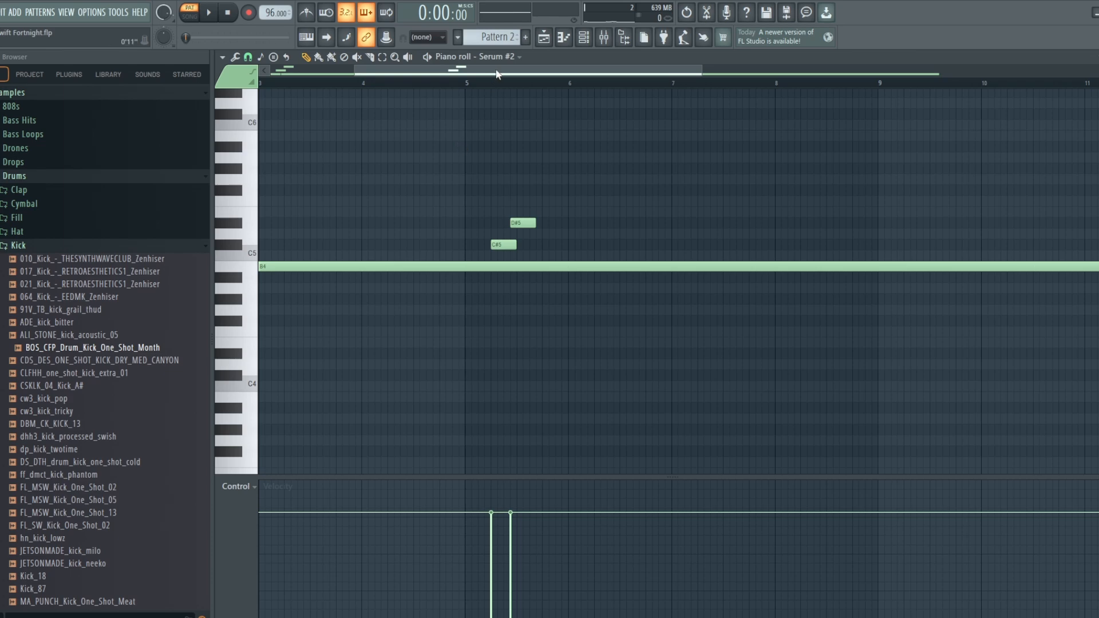
{"action": "left_click_drag", "start_coordinate": [500, 71], "coordinate": [416, 72]}
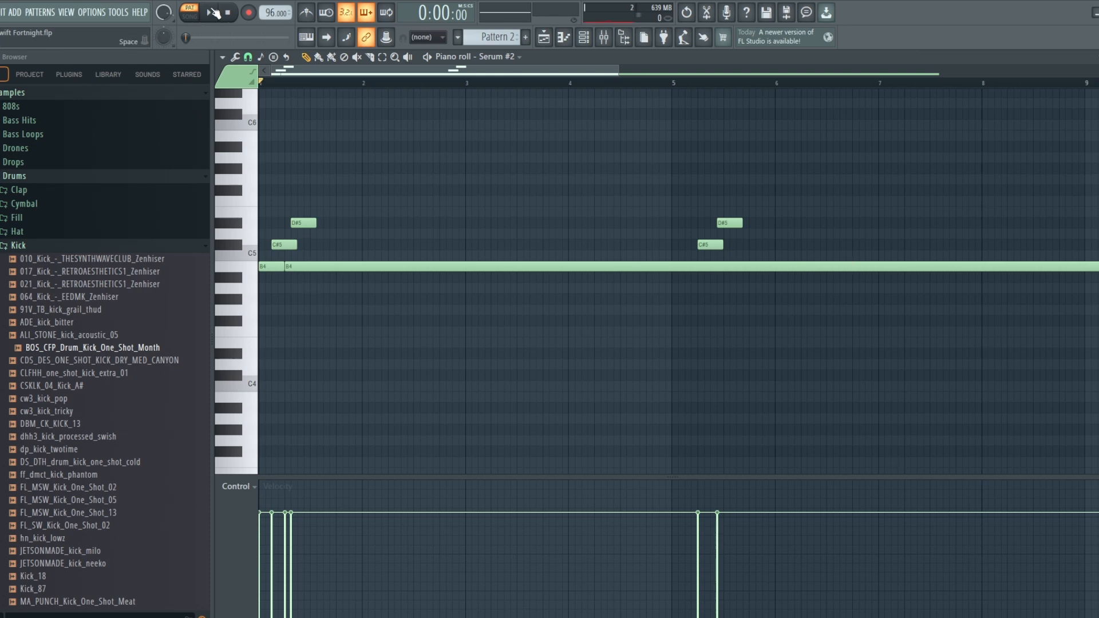
{"action": "key", "text": "space"}
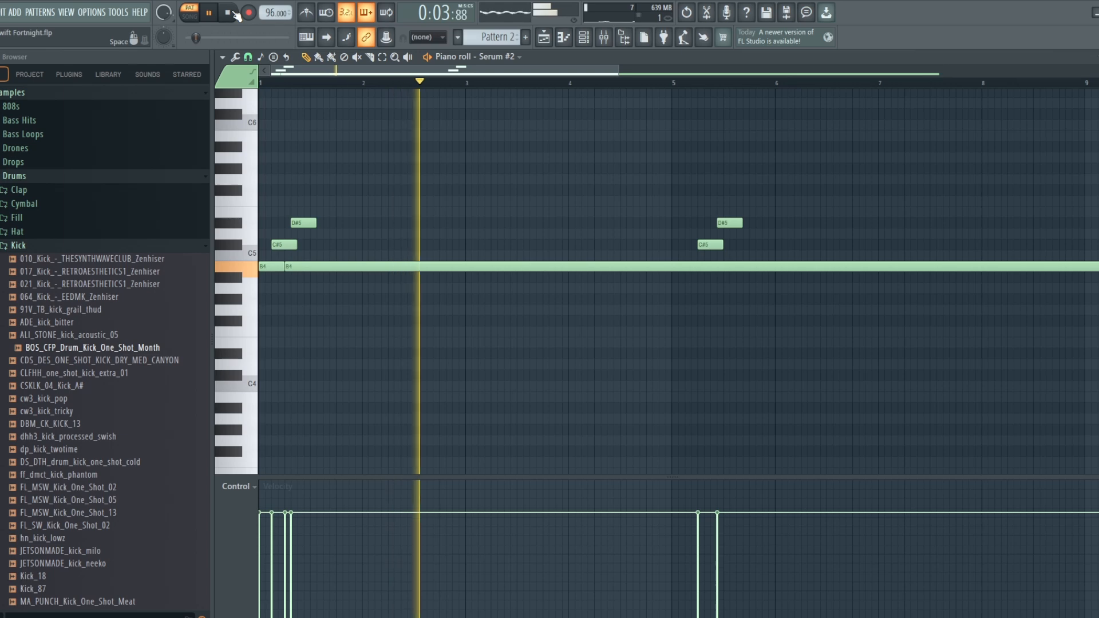
{"action": "key", "text": "space"}
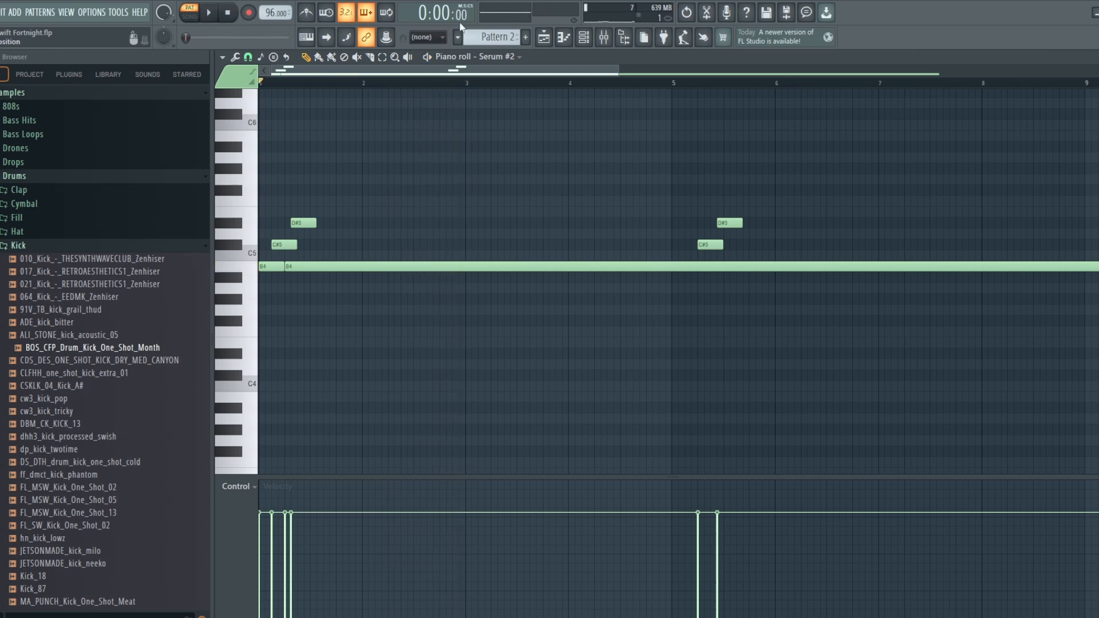
Step: Return to the playlist and play the full arrangement in song mode
{"action": "left_click", "coordinate": [543, 37]}
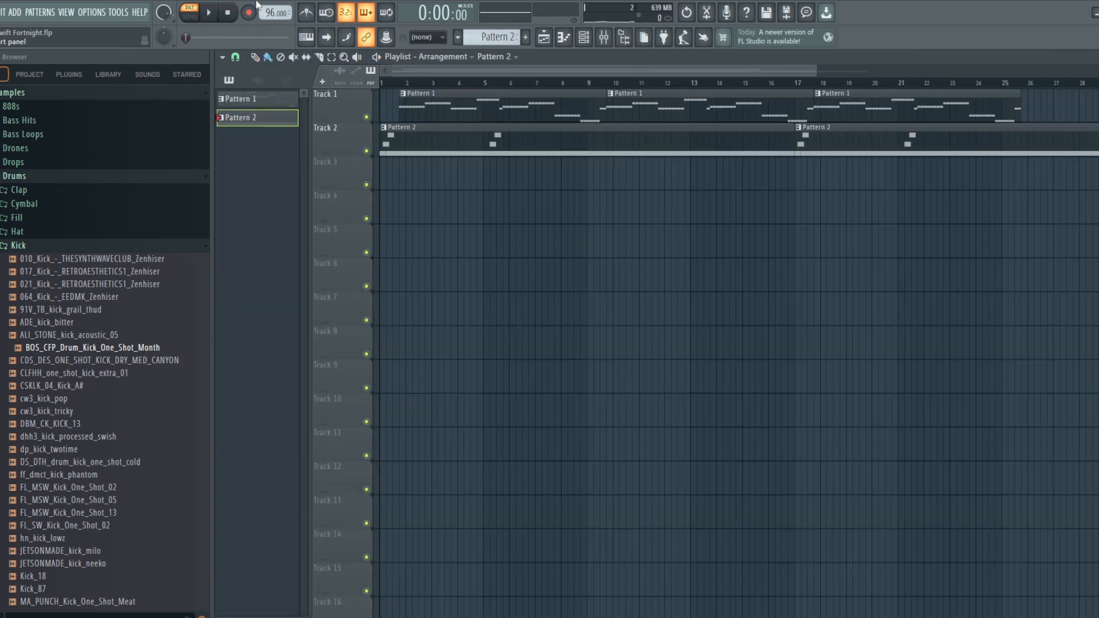
{"action": "left_click", "coordinate": [191, 18]}
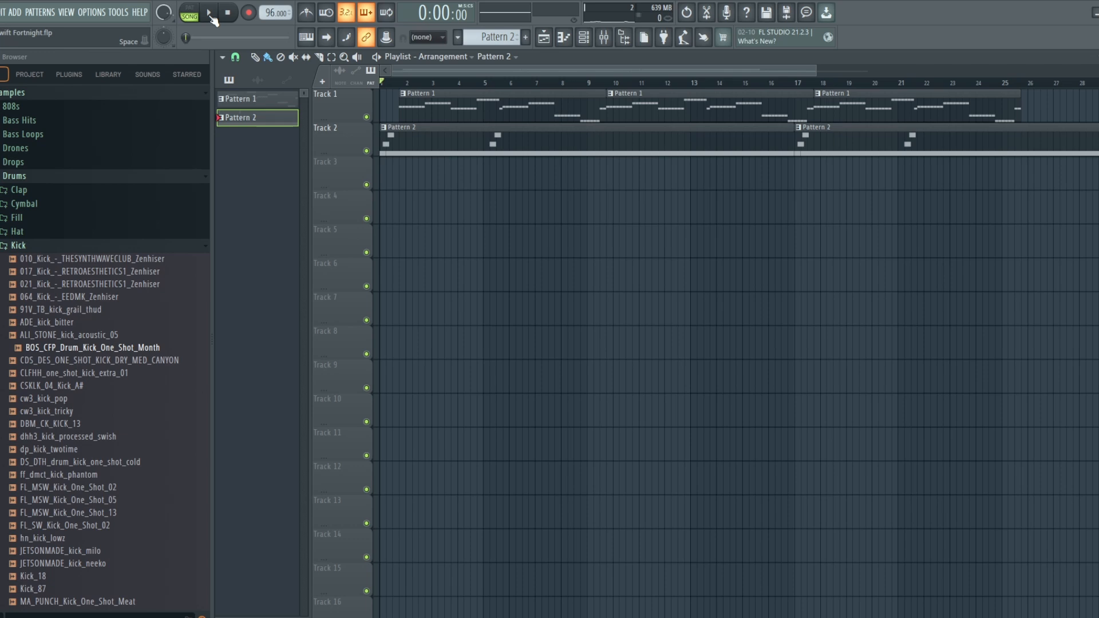
{"action": "left_click", "coordinate": [211, 18]}
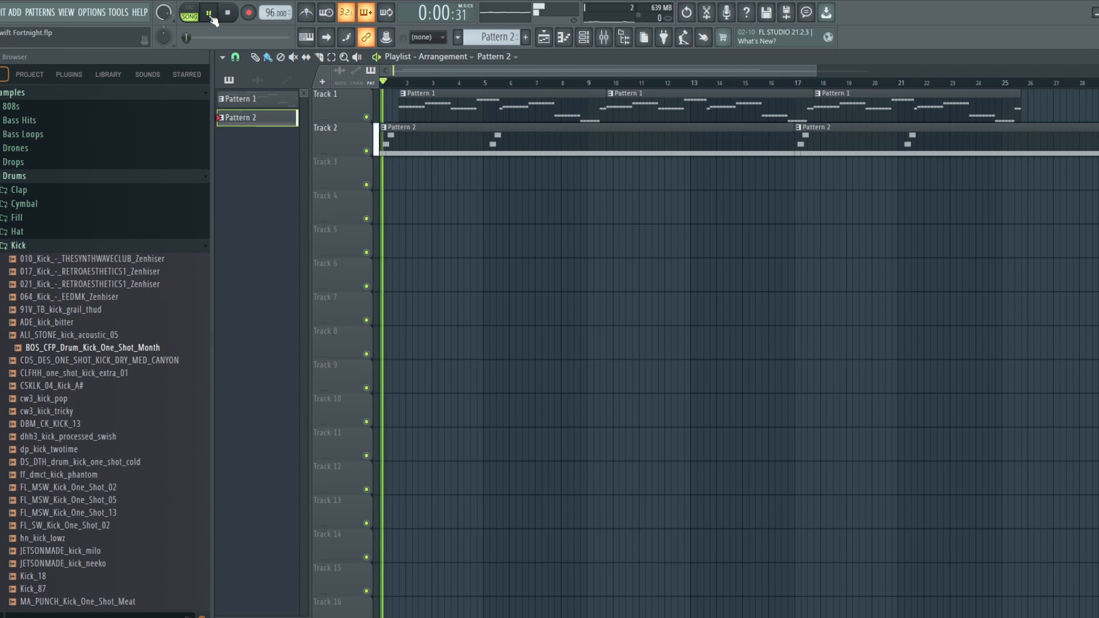